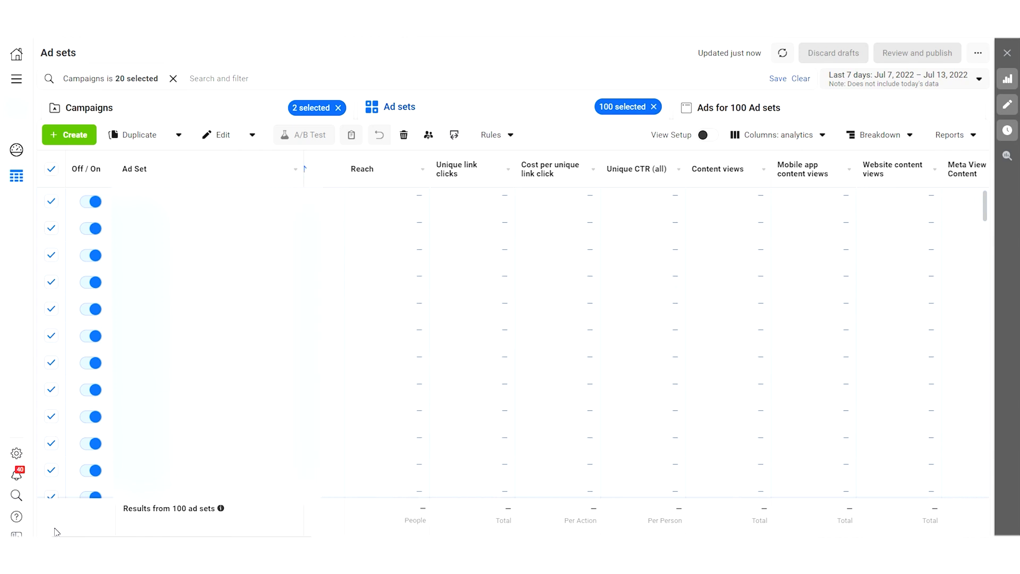
- Open the ads of the selected ad sets and go to Account Quality from a rejected ad's delivery notice
click(739, 107)
scroll(505, 297, down, 20)
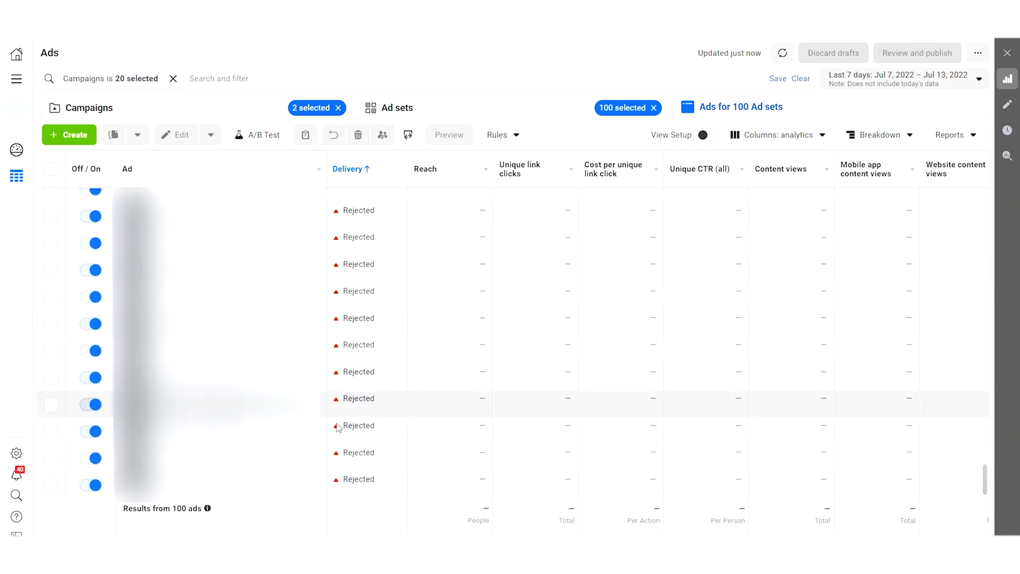
mouse_move(346, 425)
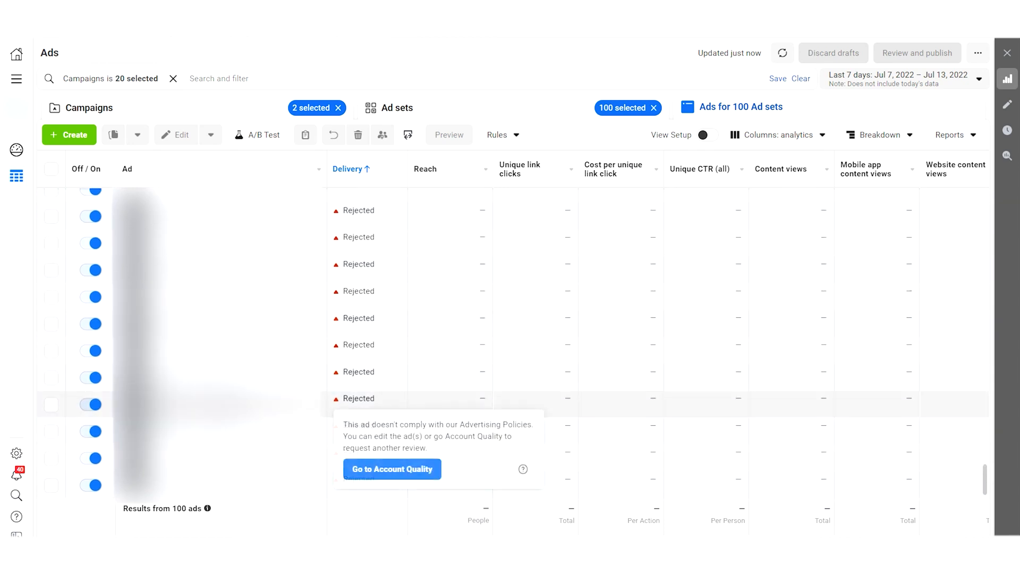
click(385, 469)
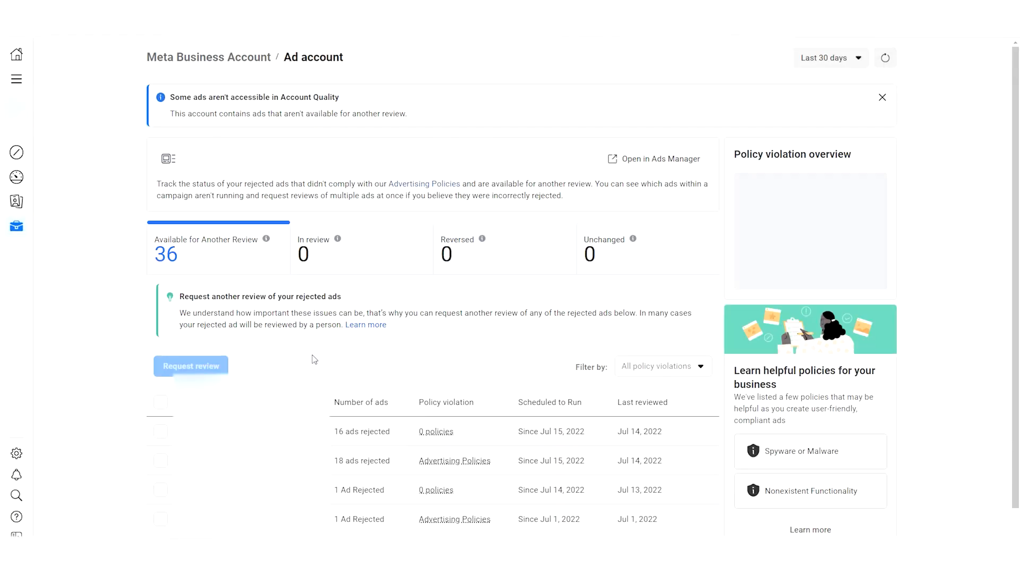
- Try to request another review of the group of 18 rejected ads flagged under Advertising Policies
scroll(315, 359, down, 1)
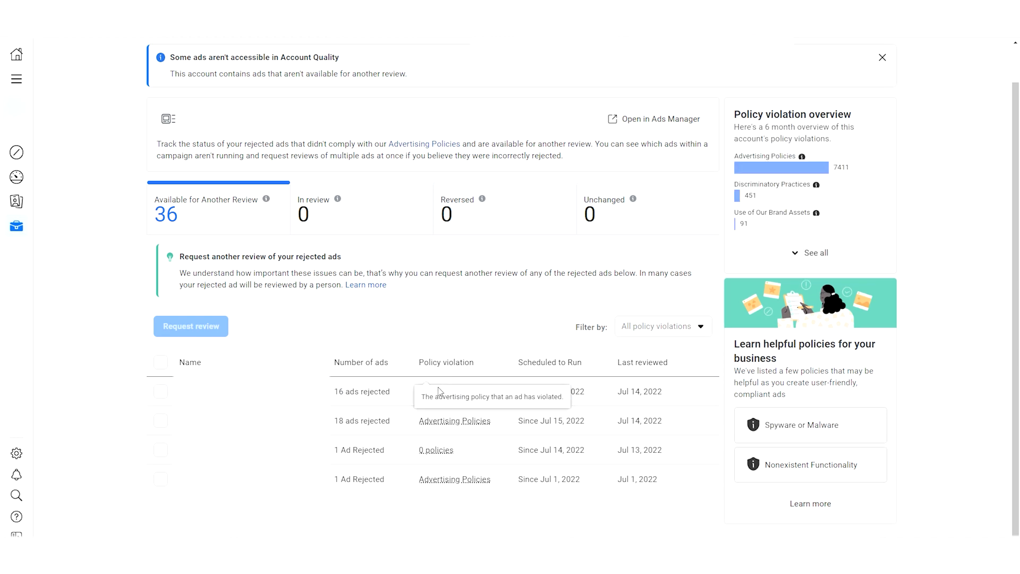
mouse_move(440, 408)
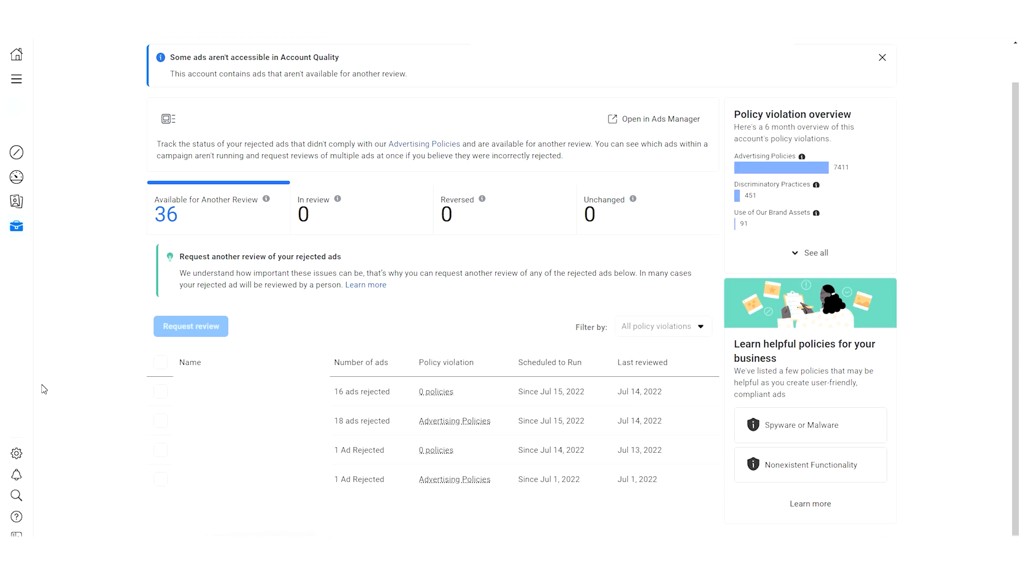
click(160, 392)
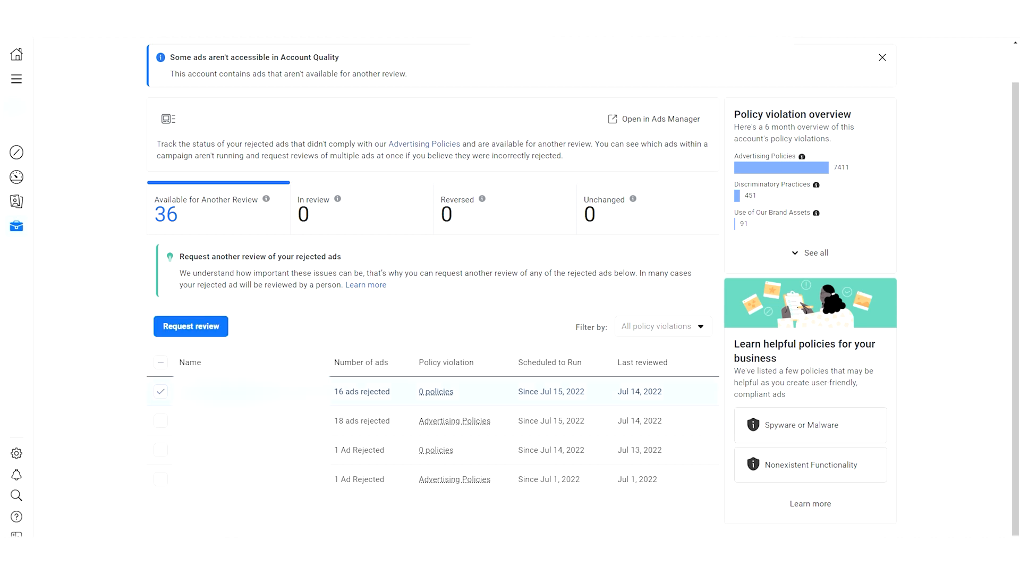
click(160, 391)
click(161, 421)
click(250, 420)
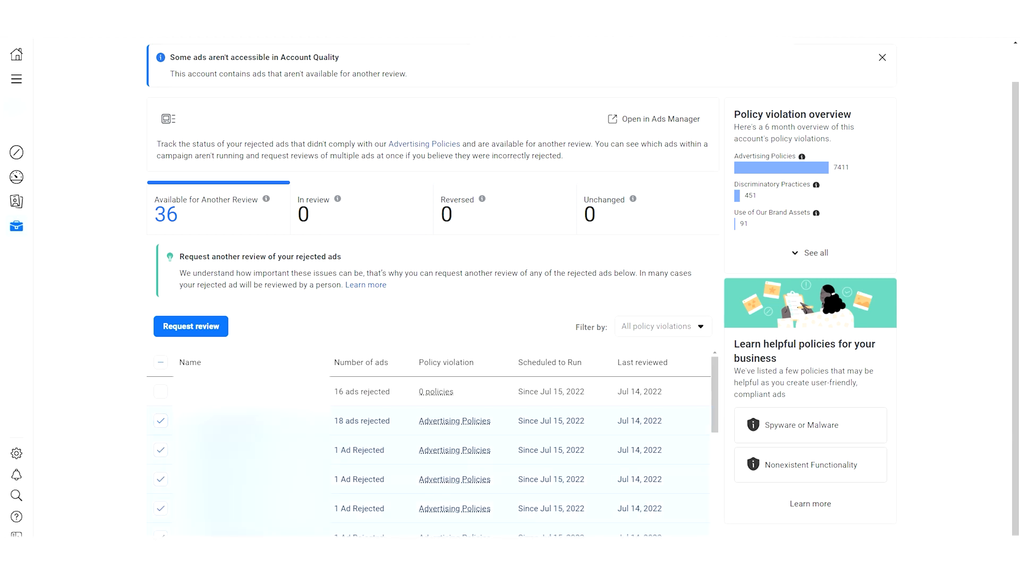
scroll(457, 407, down, 2)
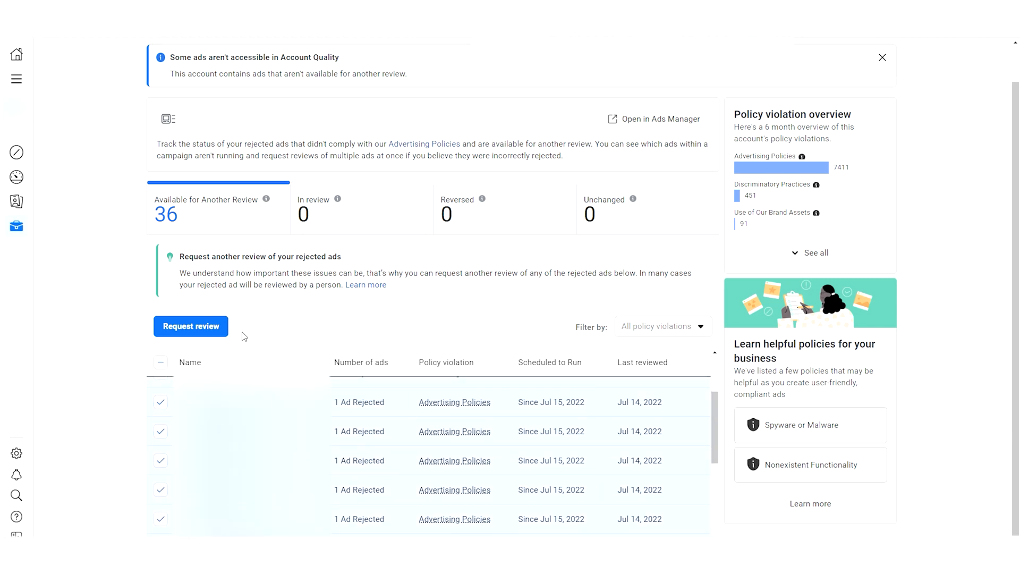
click(208, 326)
click(657, 260)
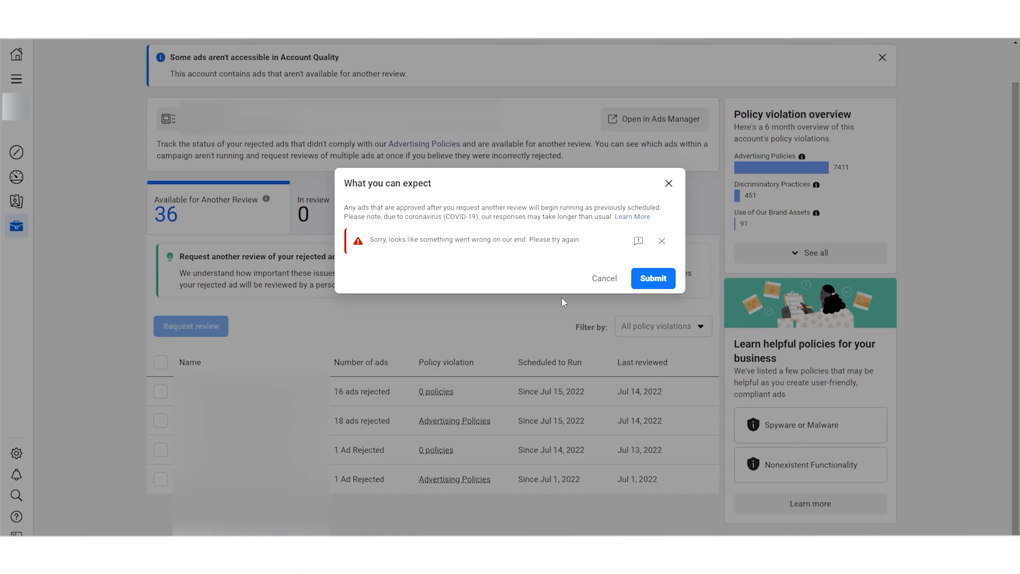
drag(367, 240, 535, 240)
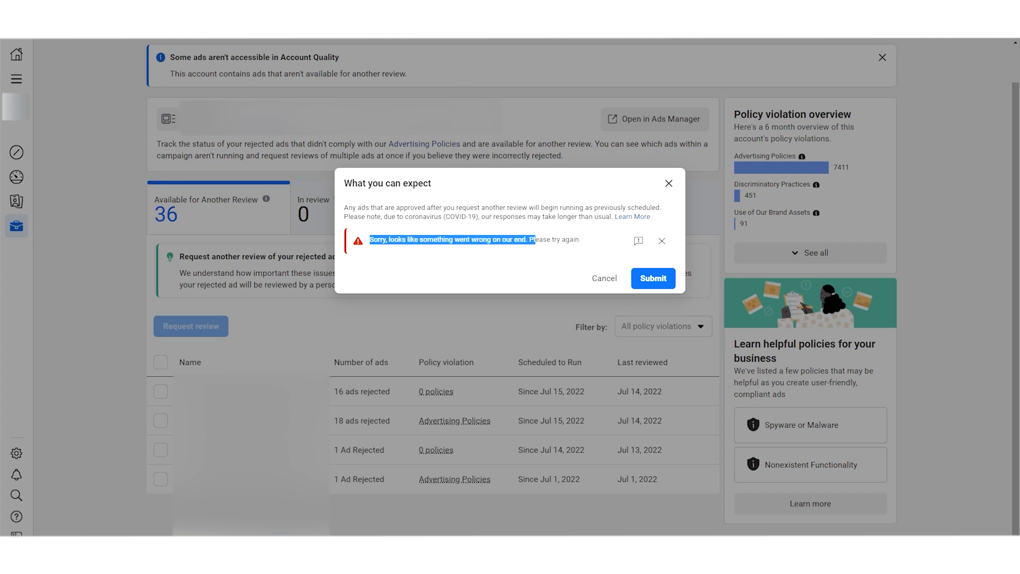
- Return to the ads list in Ads Manager, select all the rejected ads as one range, and turn them off
click(467, 9)
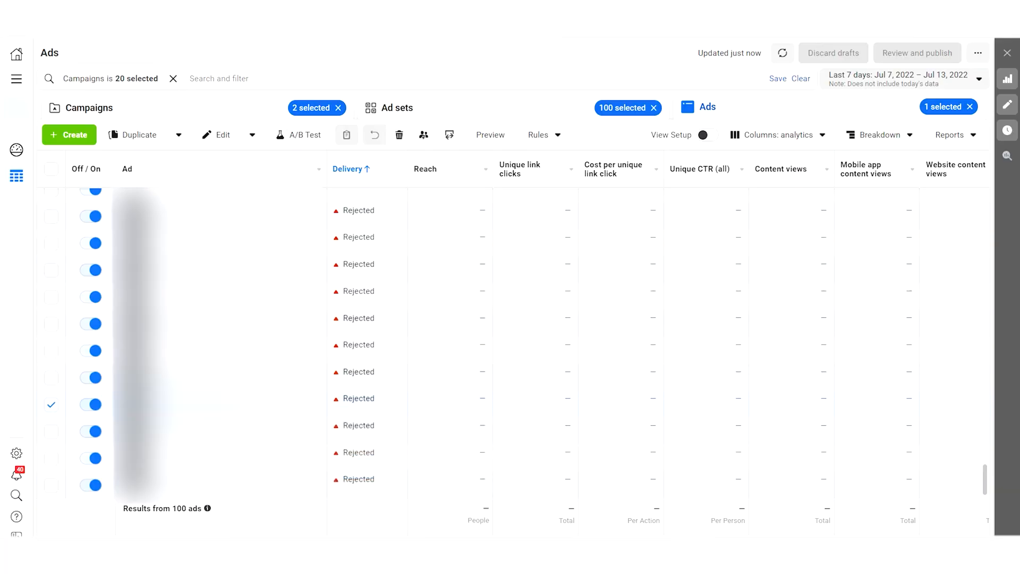
scroll(389, 403, up, 15)
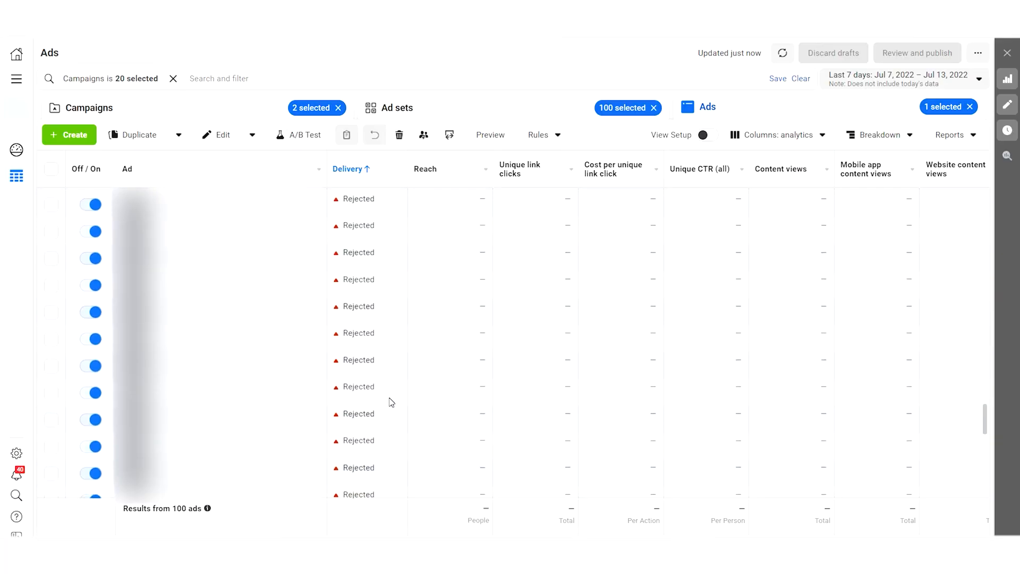
scroll(390, 392, down, 5)
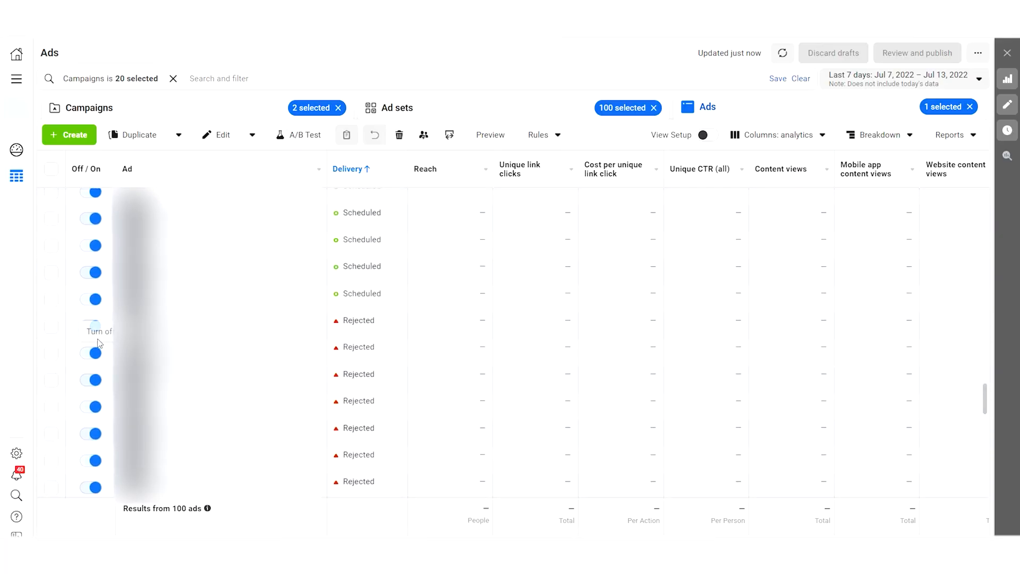
scroll(463, 367, down, 10)
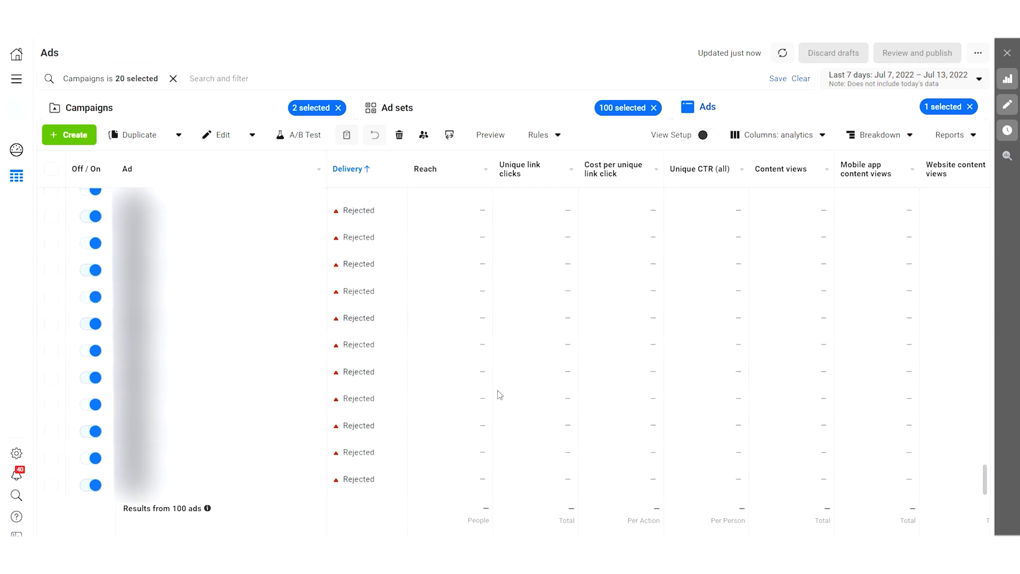
shift+click(442, 392)
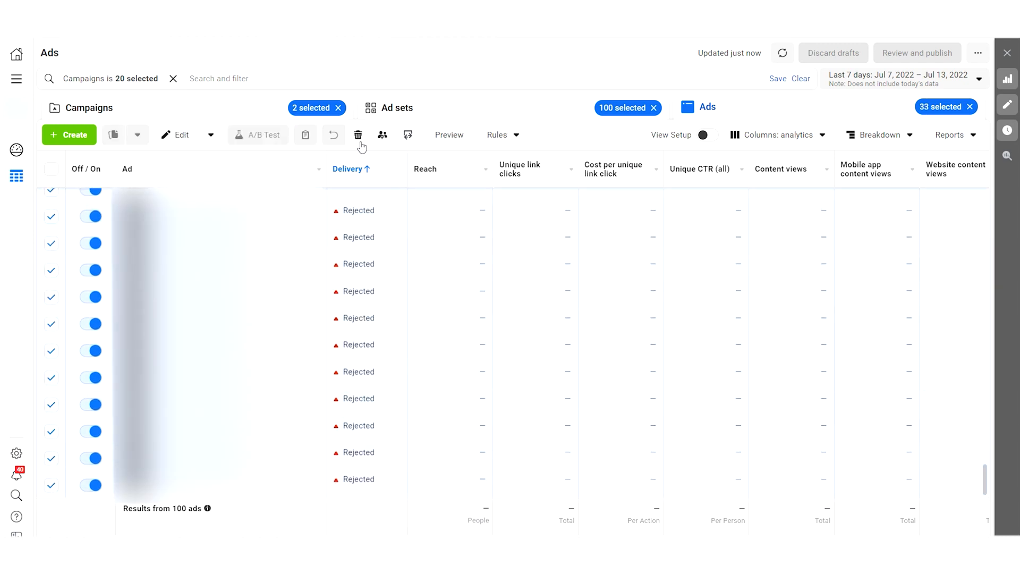
click(211, 136)
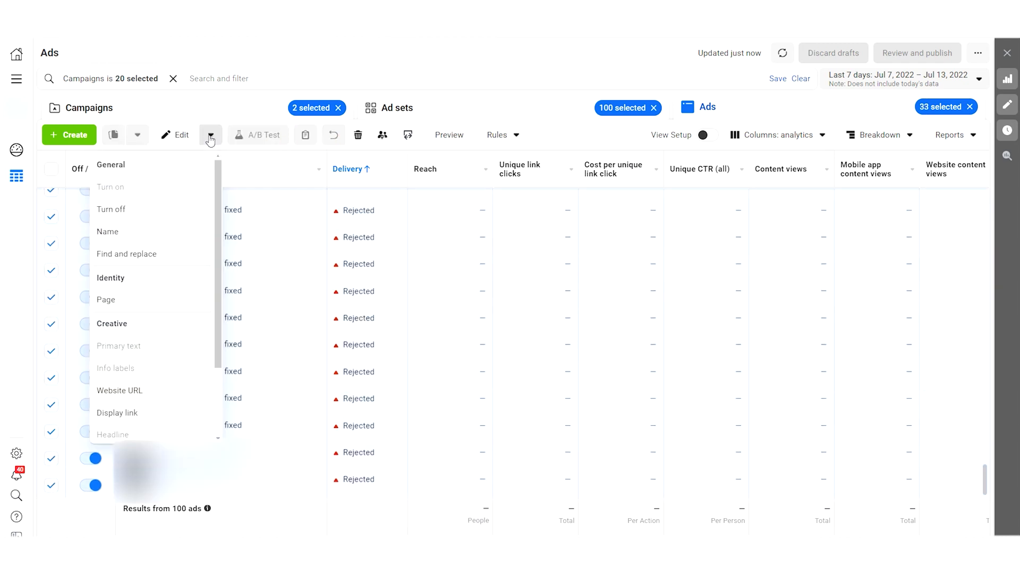
click(136, 214)
click(656, 248)
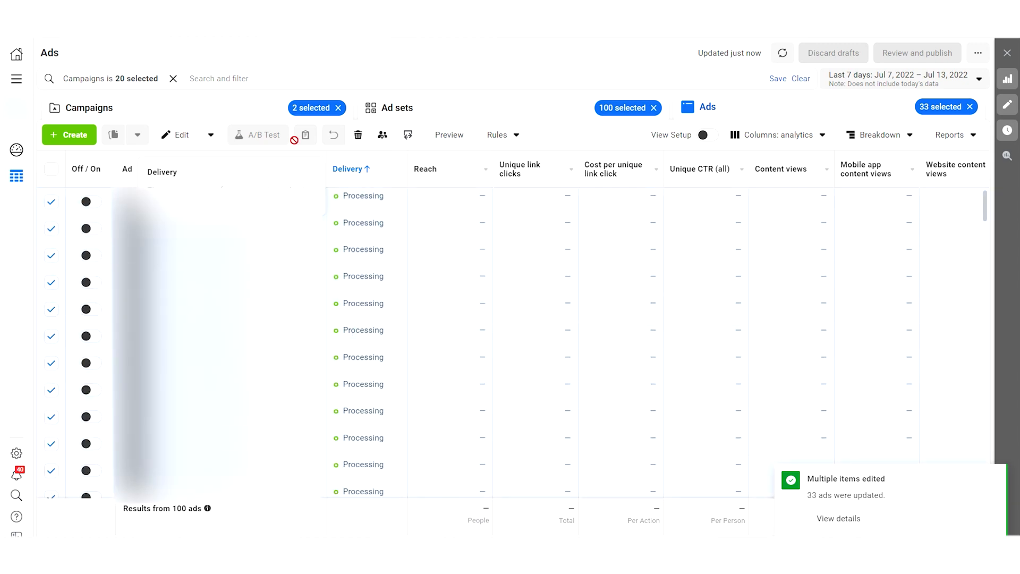
- Turn all the selected ads back on in bulk
click(211, 135)
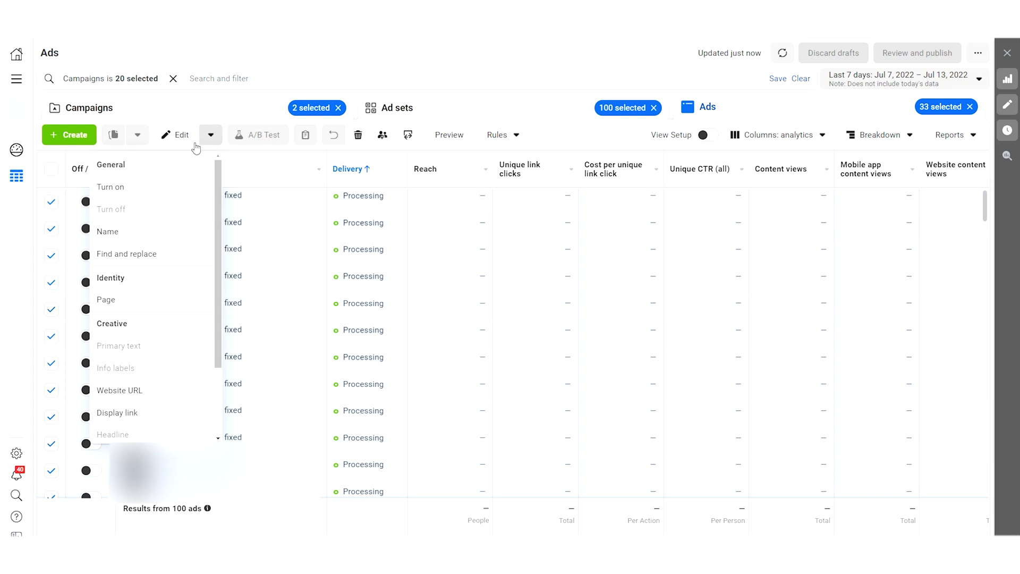
click(140, 190)
click(653, 245)
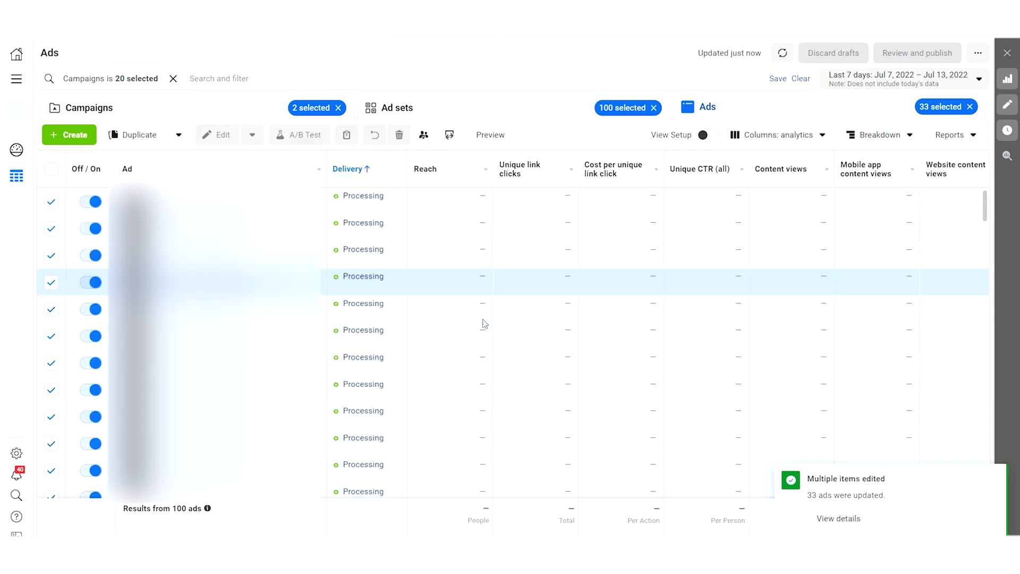
- Refresh the ads list repeatedly and check the delivery status of the reactivated ads
scroll(520, 367, down, 5)
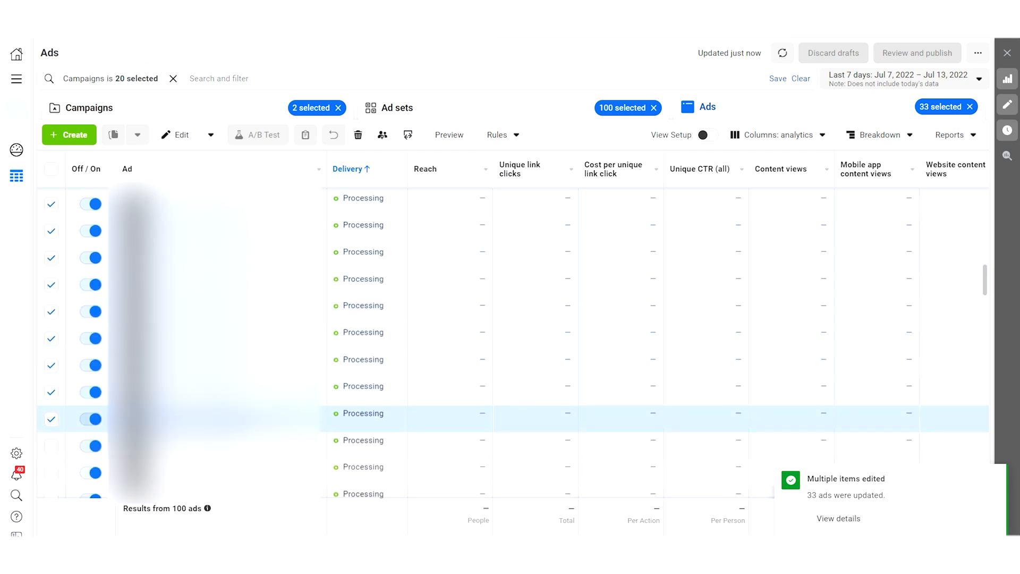
scroll(626, 312, up, 5)
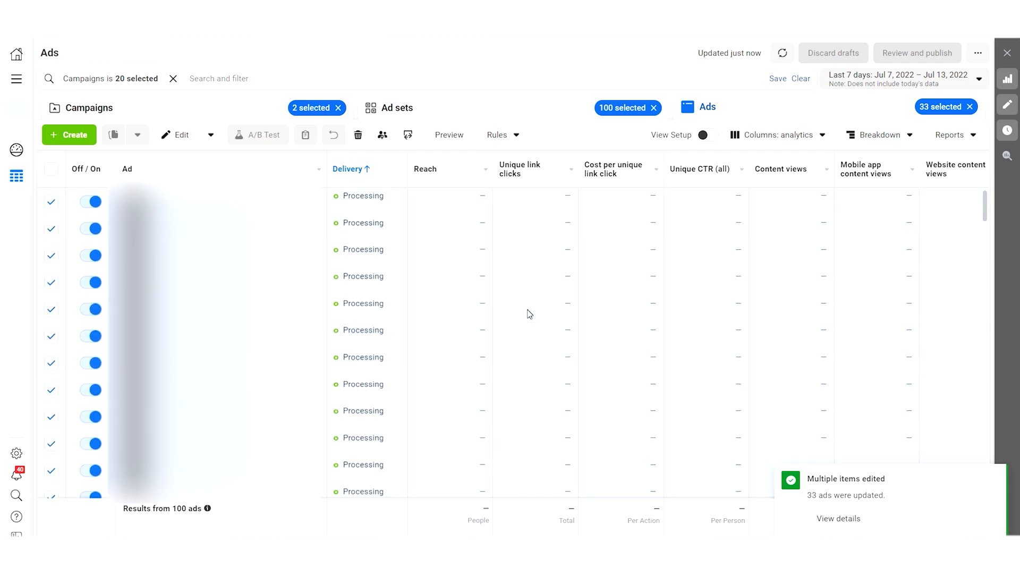
click(782, 53)
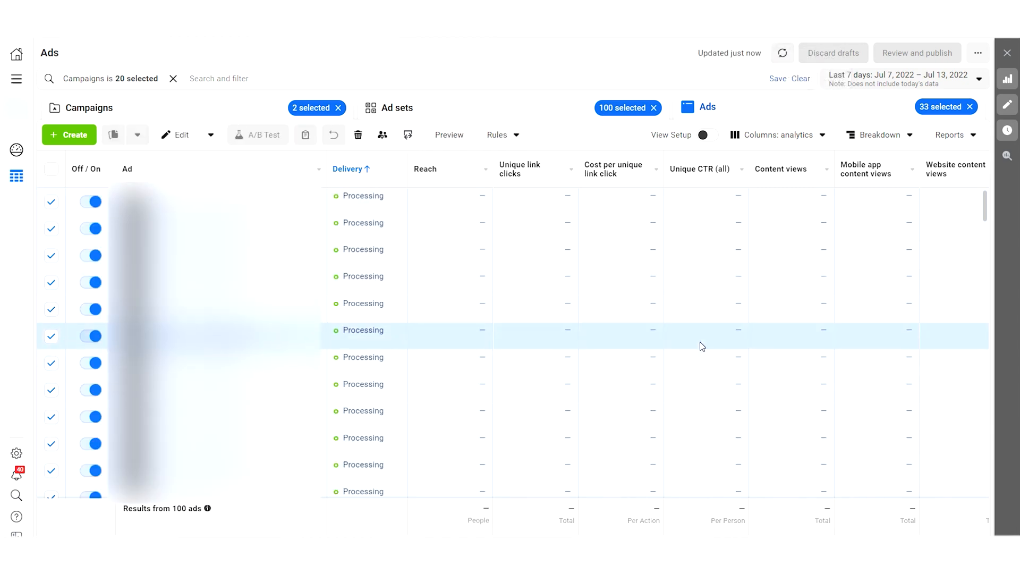
click(783, 53)
scroll(515, 374, down, 3)
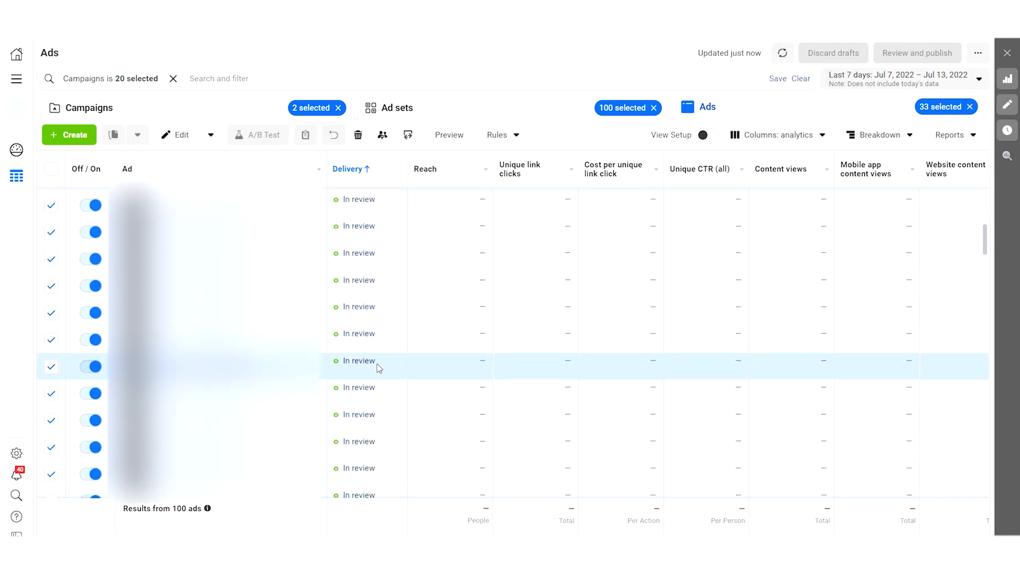
scroll(379, 364, down, 3)
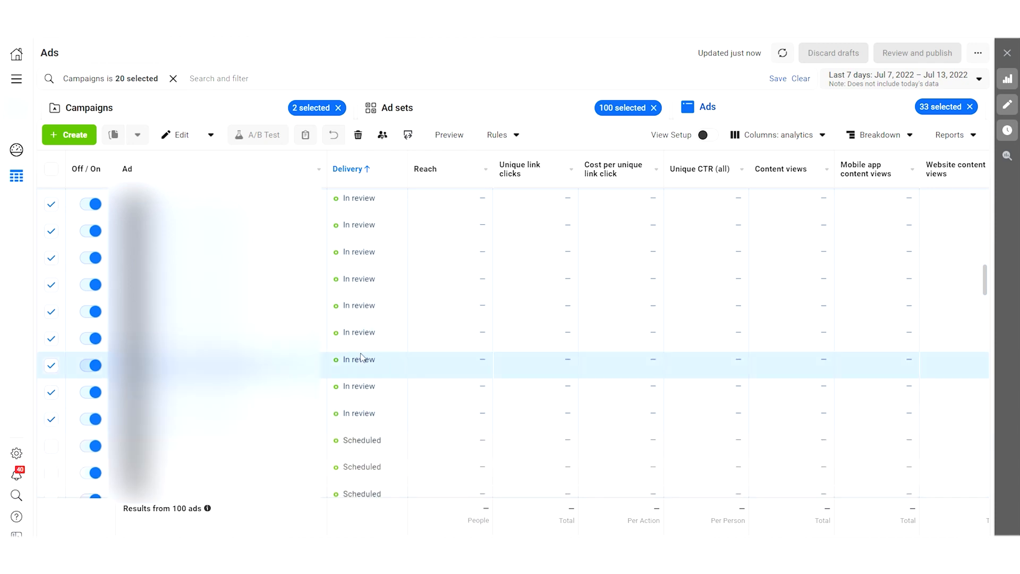
scroll(382, 319, up, 5)
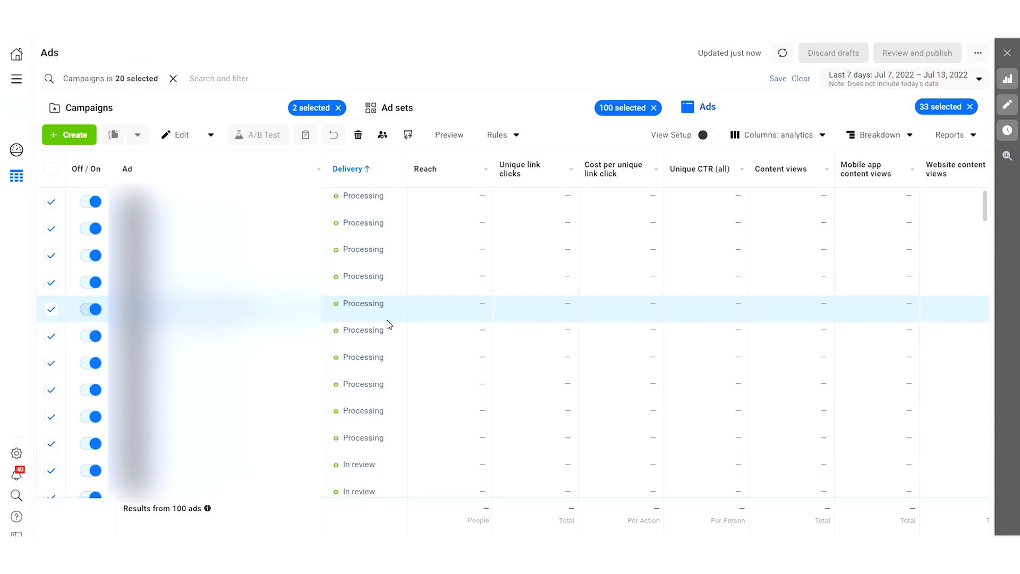
click(782, 52)
scroll(387, 339, down, 7)
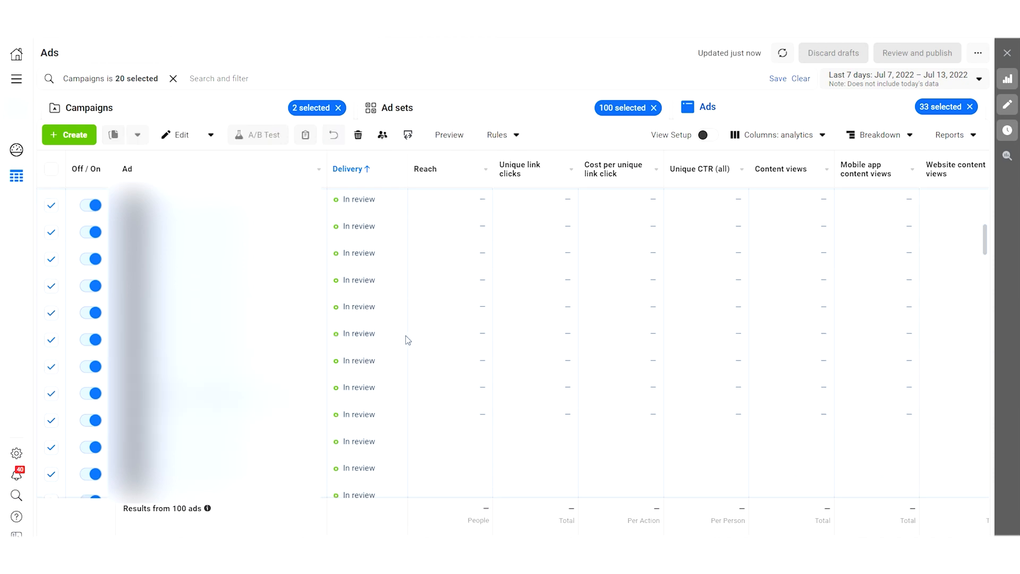
scroll(455, 347, down, 2)
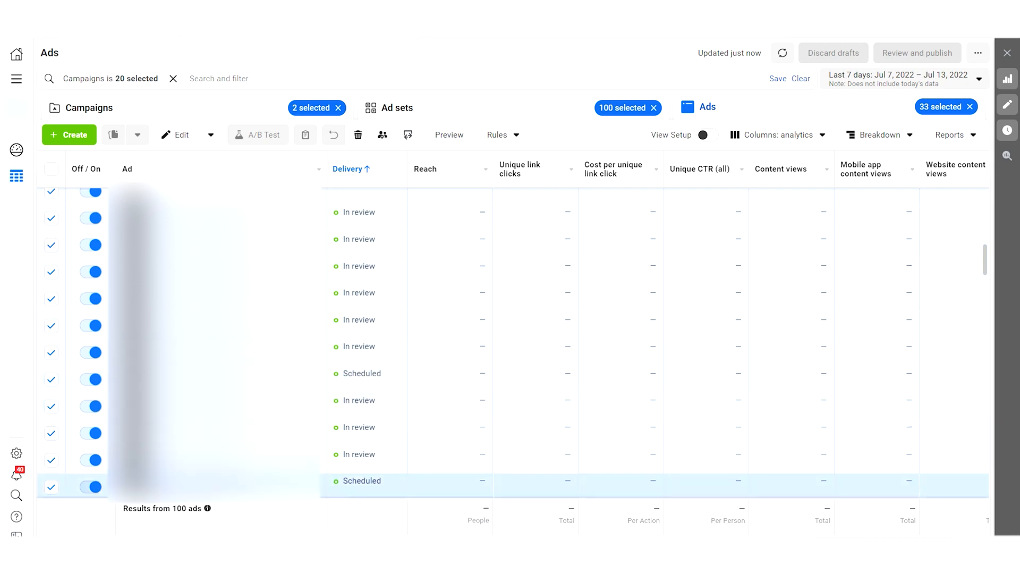
click(782, 53)
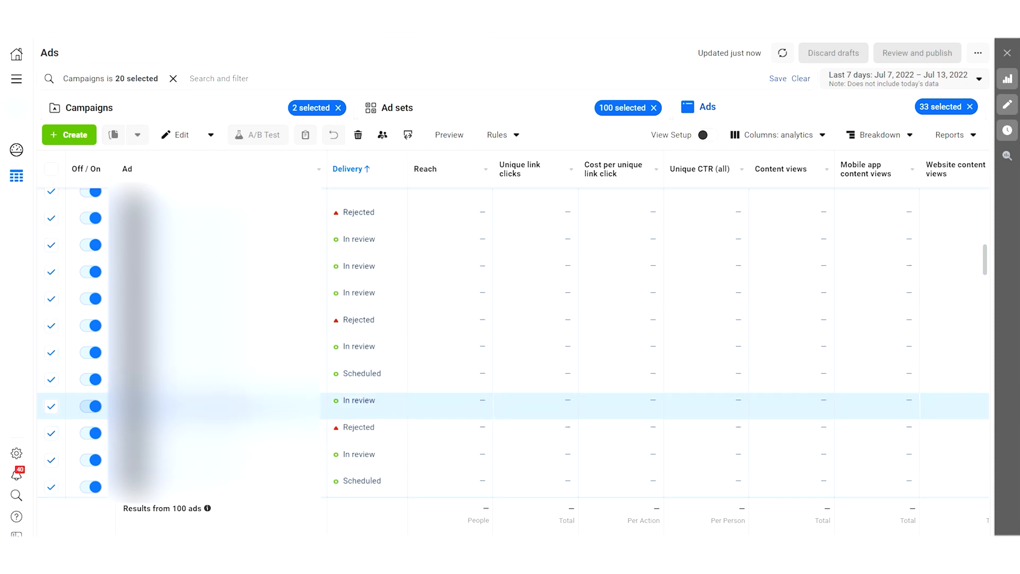
scroll(403, 312, up, 5)
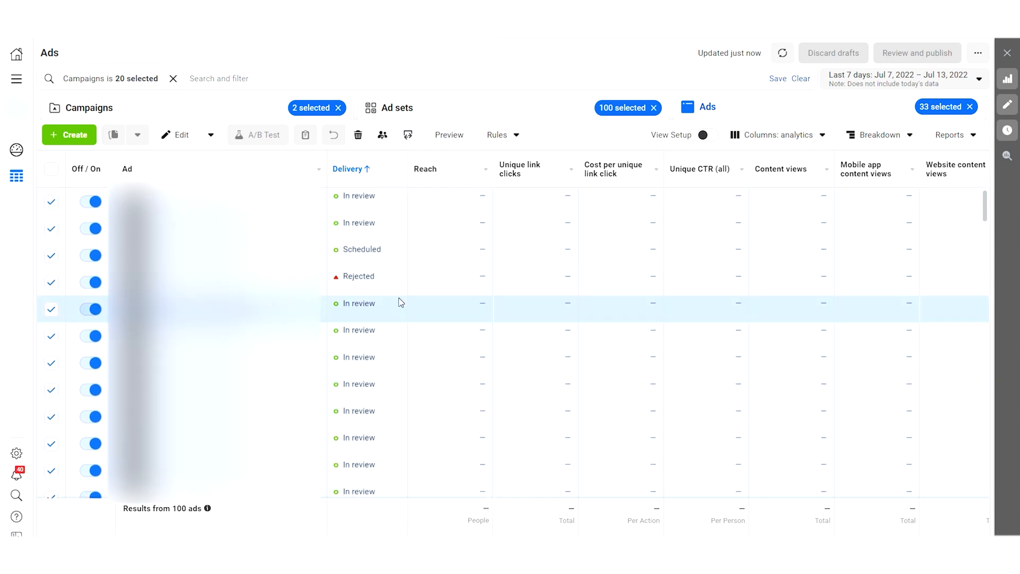
scroll(422, 298, down, 4)
scroll(424, 303, up, 4)
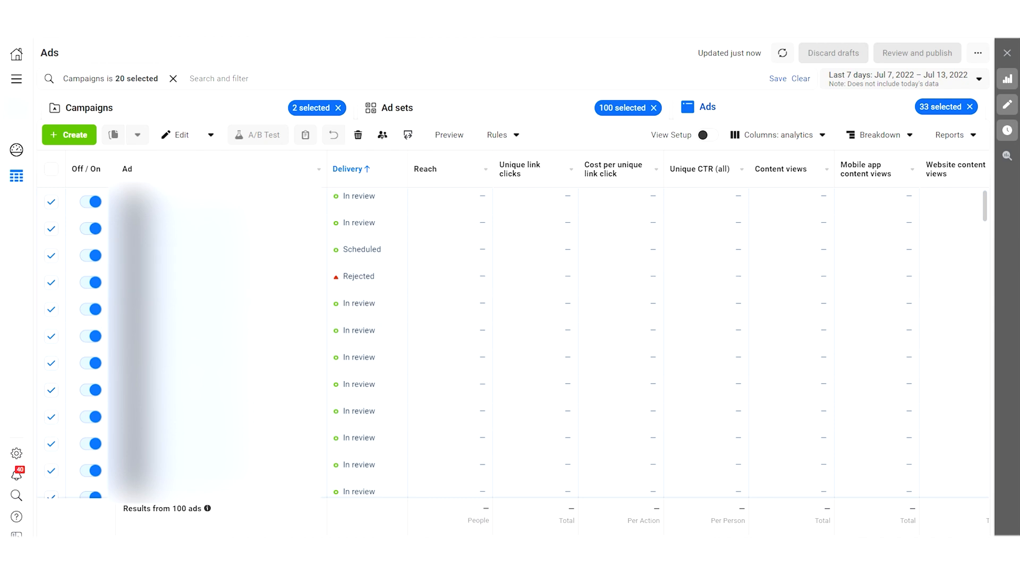
click(782, 52)
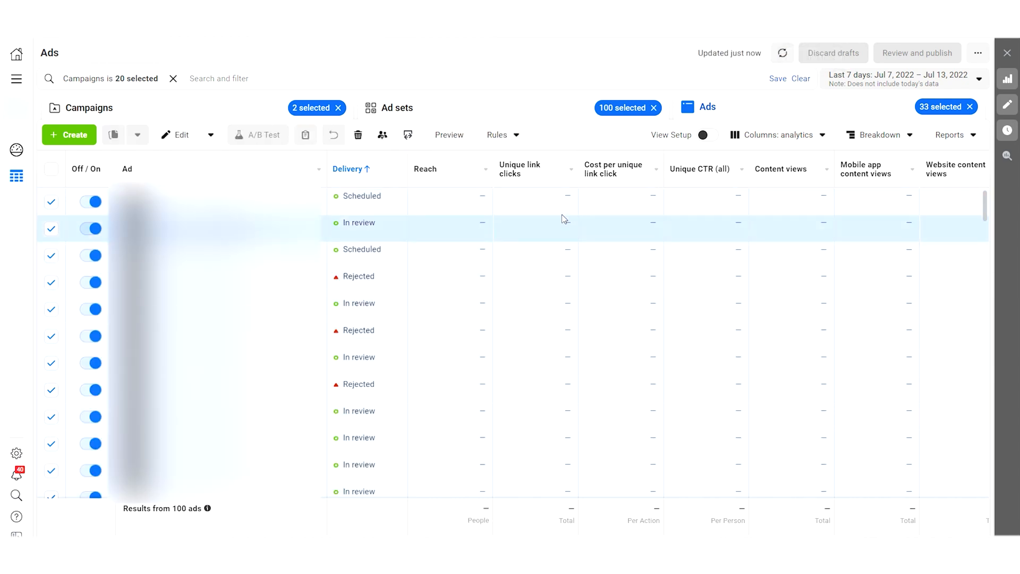
- Sort the ads by delivery in descending order and refresh the list to regroup them by status
click(391, 170)
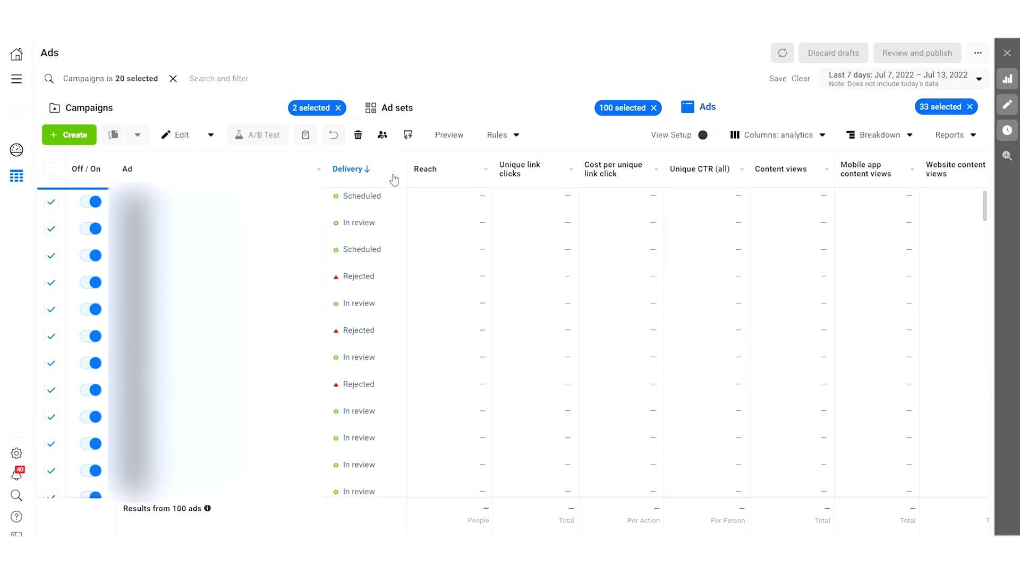
scroll(520, 361, down, 20)
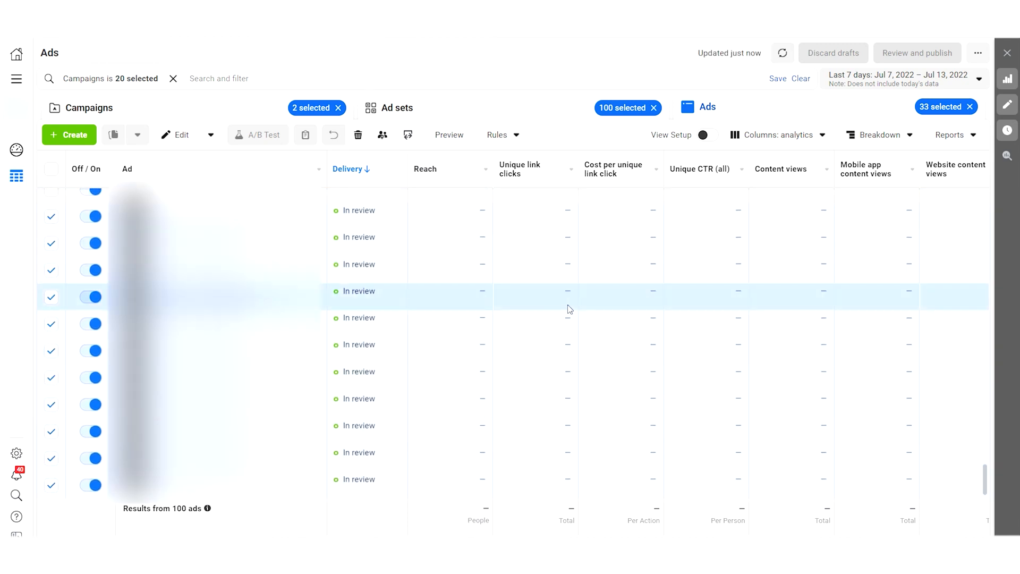
click(784, 54)
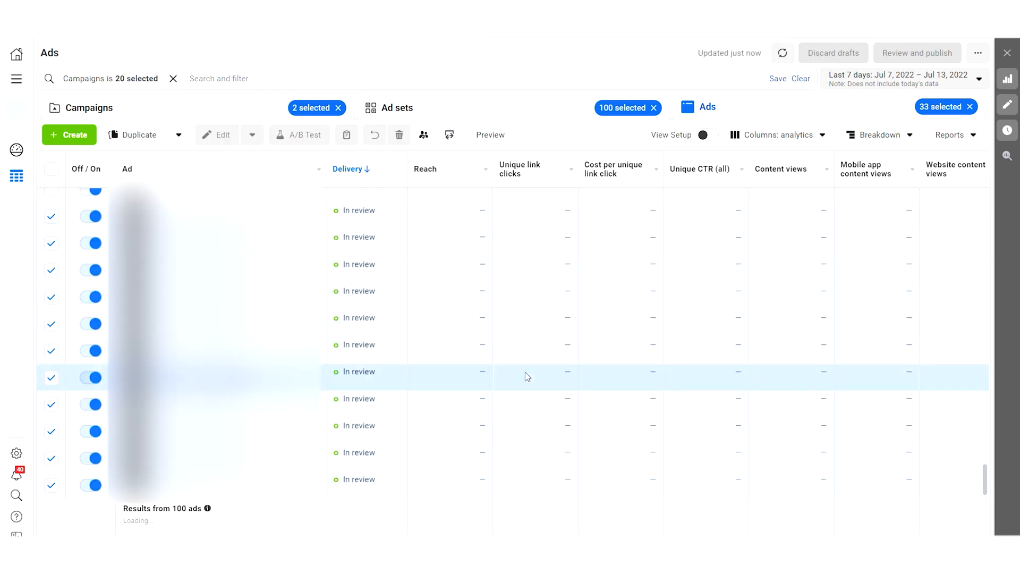
click(782, 54)
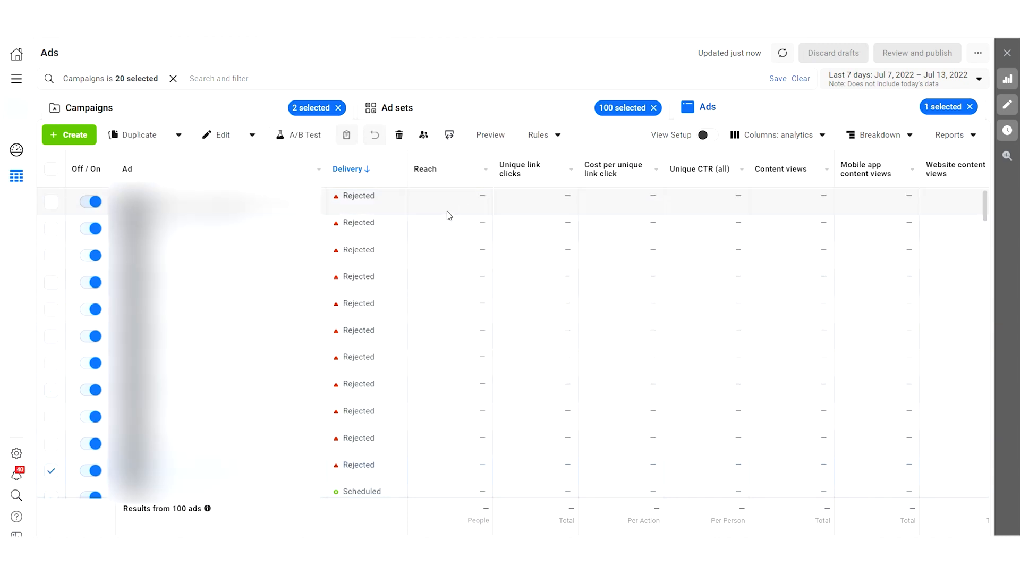
- Try to turn off the 11 selected rejected ads in bulk
click(212, 135)
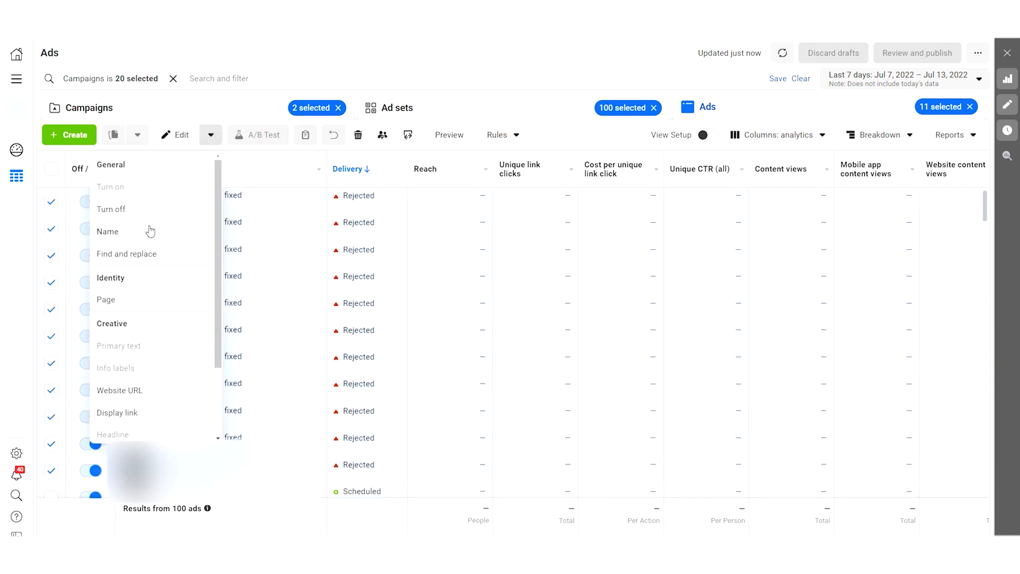
click(148, 210)
click(662, 251)
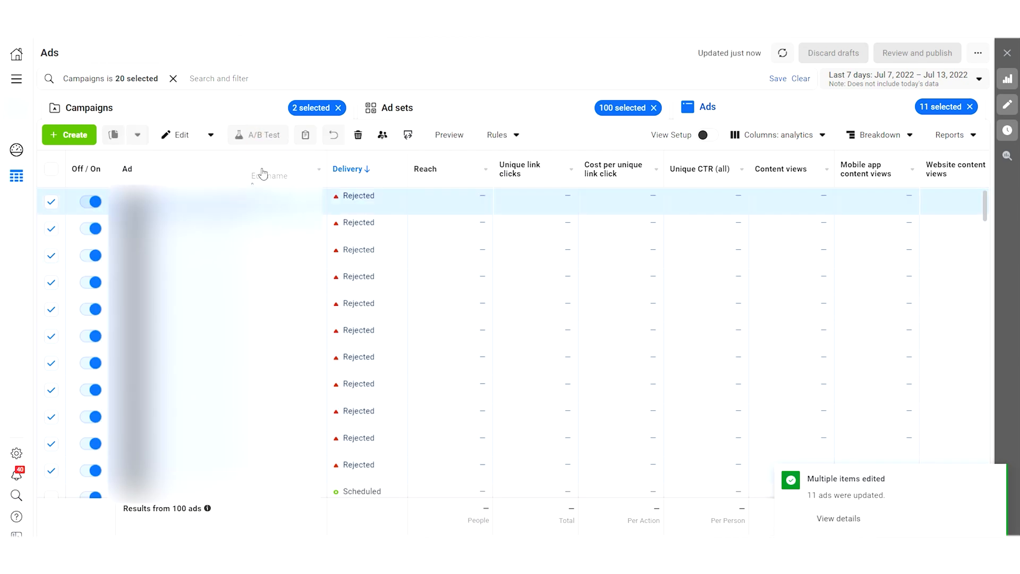
click(213, 139)
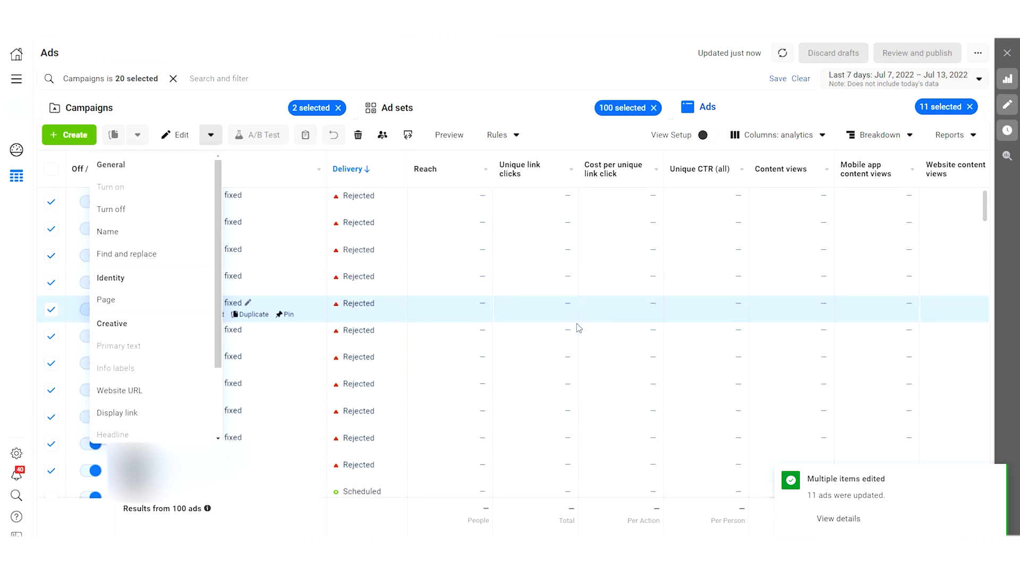
click(487, 51)
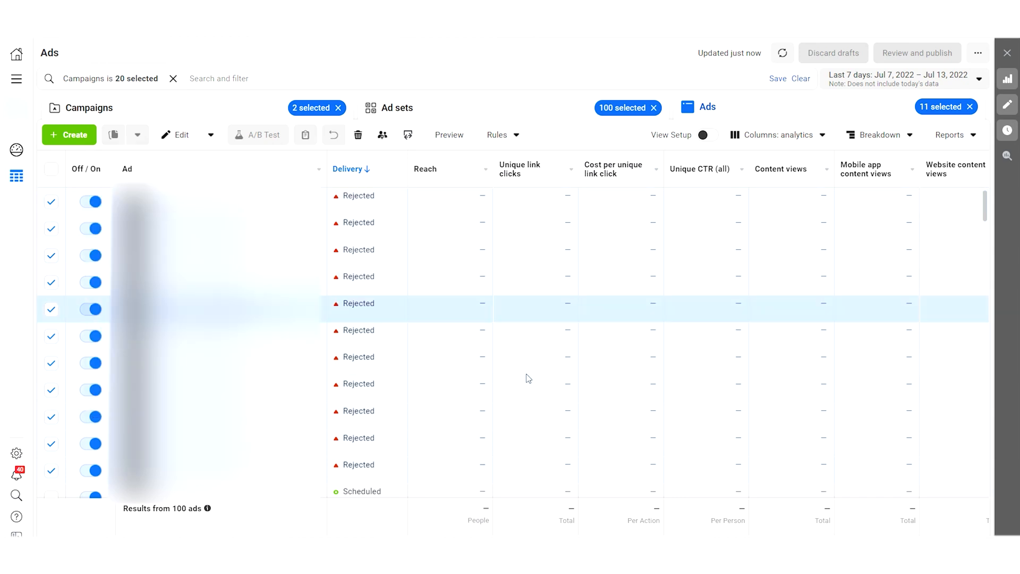
- Turn off the 11 selected rejected ads in bulk and publish the status change
scroll(555, 395, down, 10)
scroll(562, 399, down, 3)
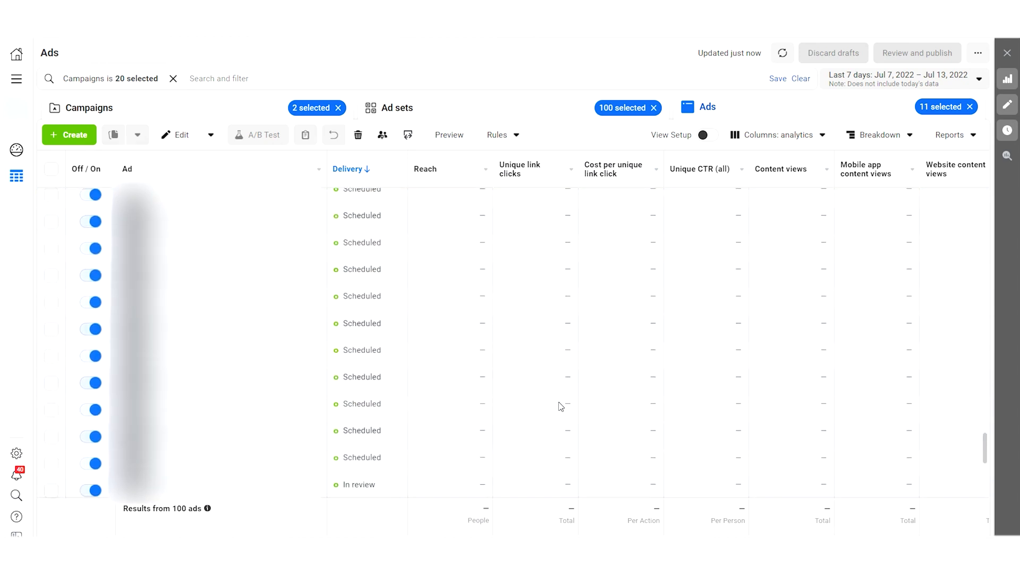
scroll(541, 422, up, 13)
click(210, 134)
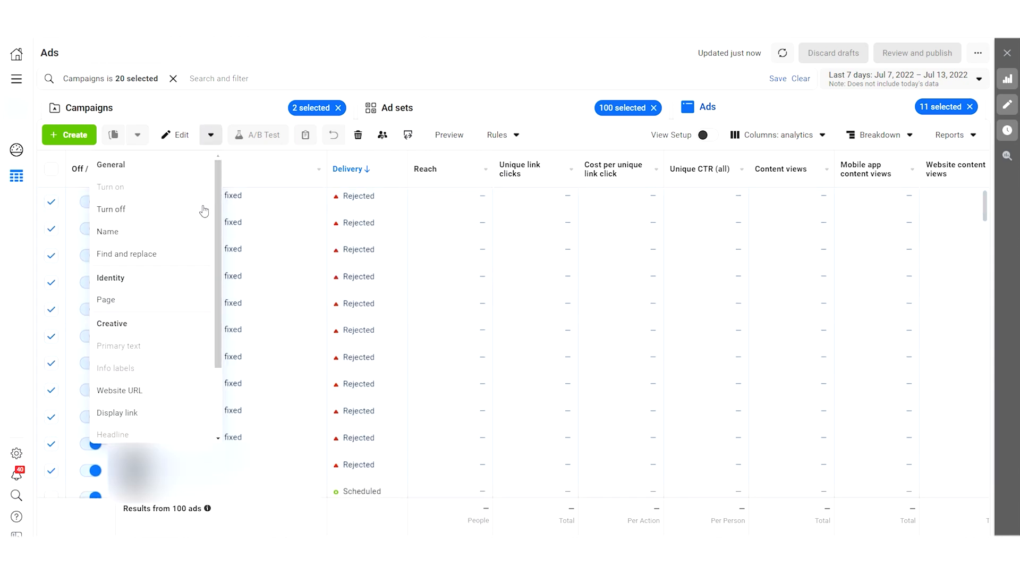
click(139, 210)
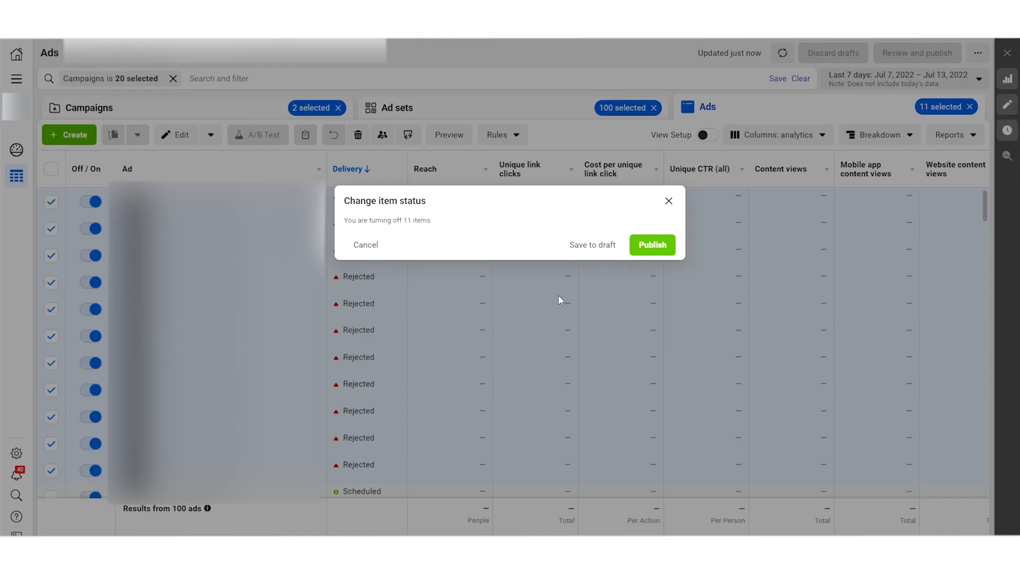
click(642, 247)
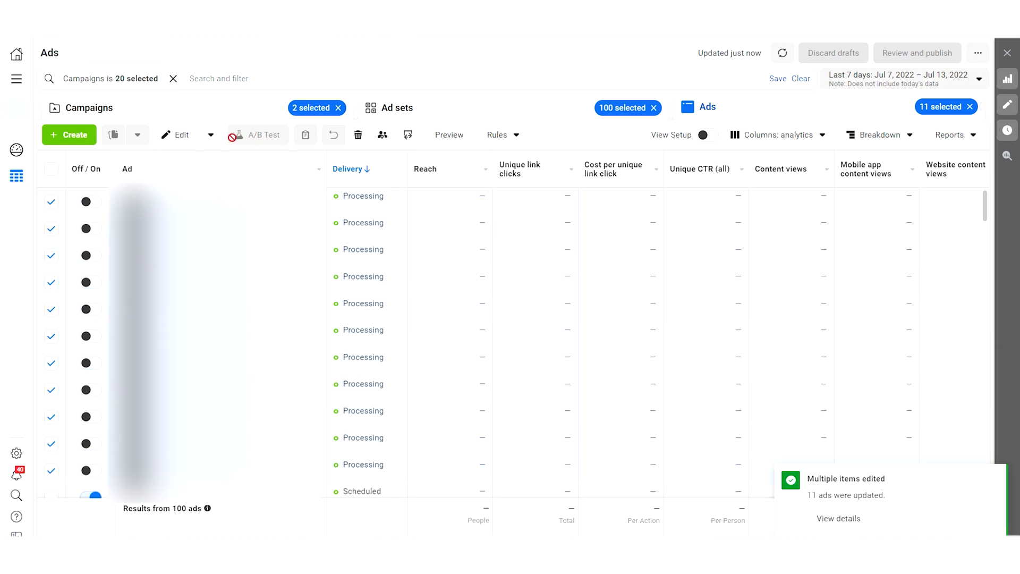
- Turn the same 11 ads back on in bulk and publish the status change
click(211, 135)
click(138, 192)
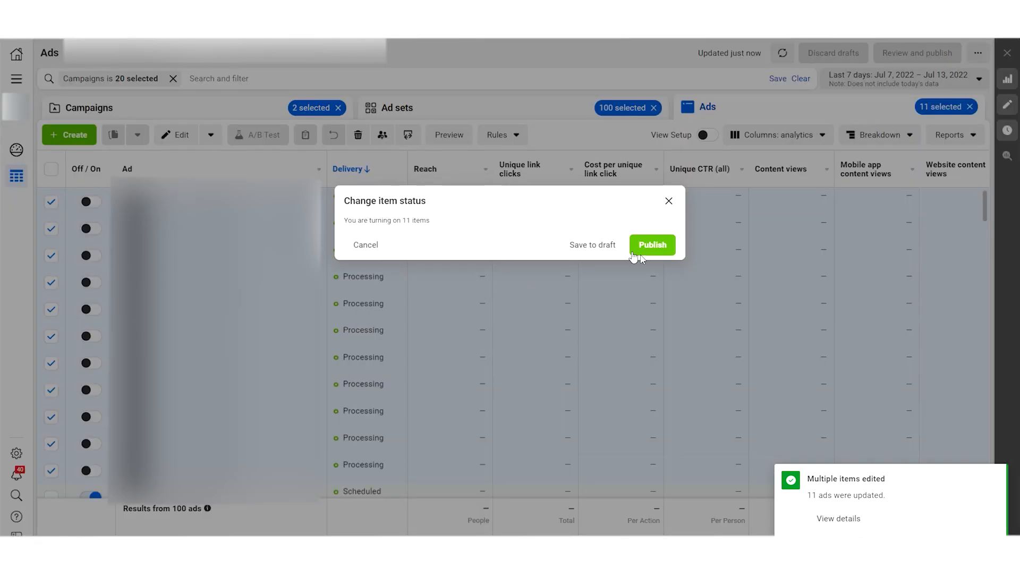
click(652, 245)
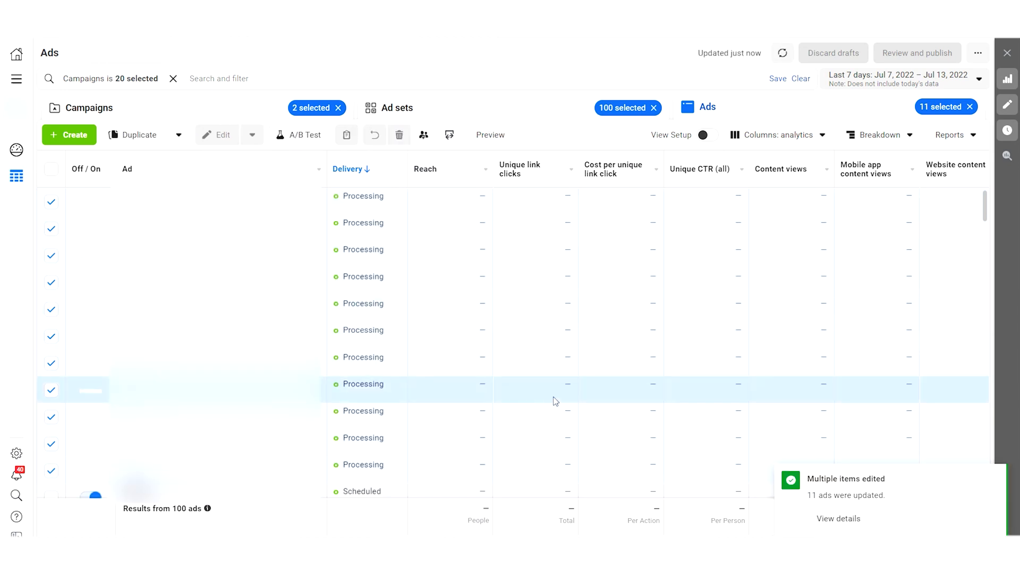
- Refresh the ads table several times and look through the delivery statuses of the whole list
click(782, 53)
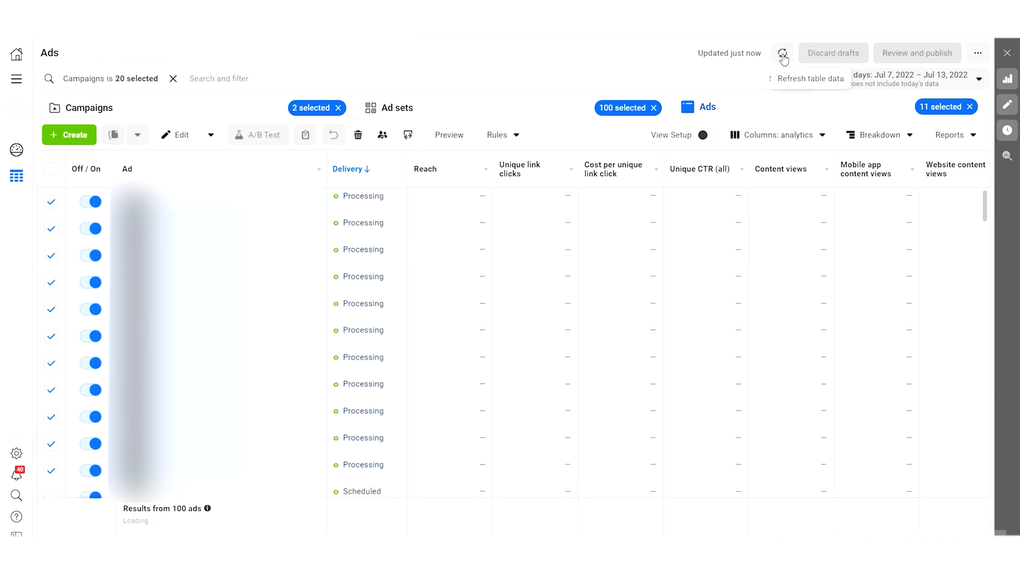
click(783, 55)
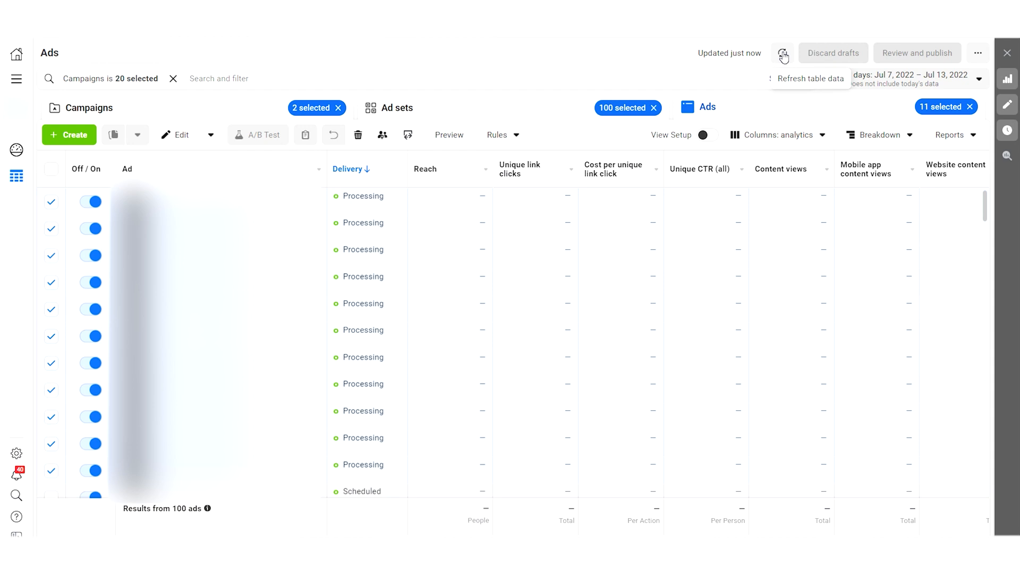
click(783, 54)
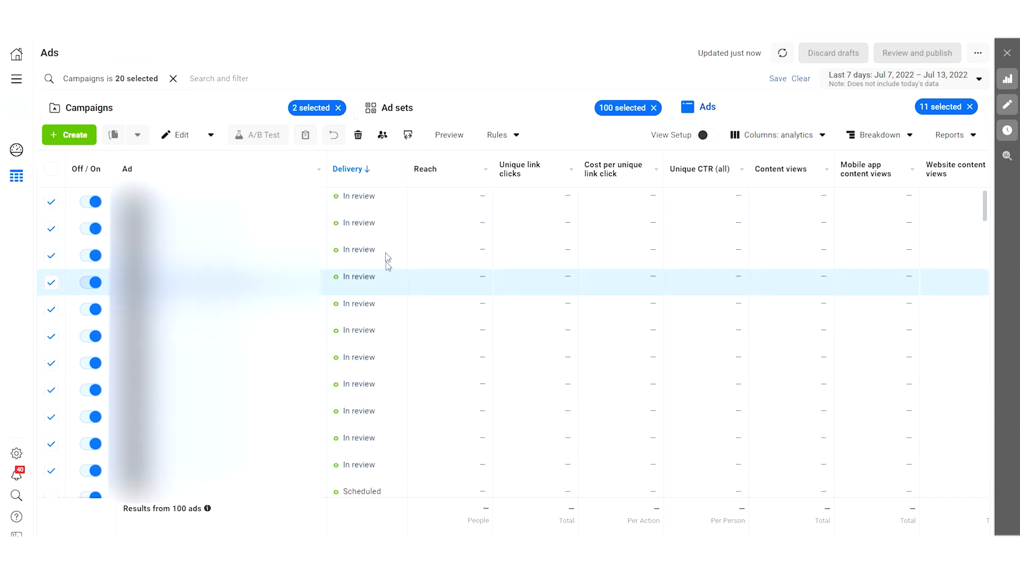
scroll(619, 357, down, 20)
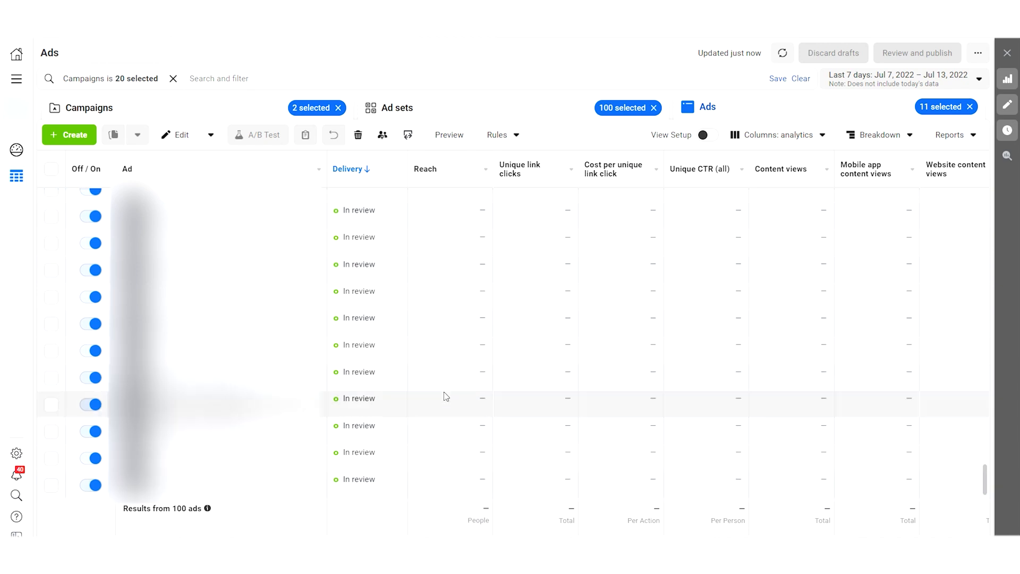
scroll(457, 382, up, 20)
scroll(548, 249, up, 5)
- Keep refreshing the ads table and examine the delivery status of each of the 11 reactivated ads
click(783, 53)
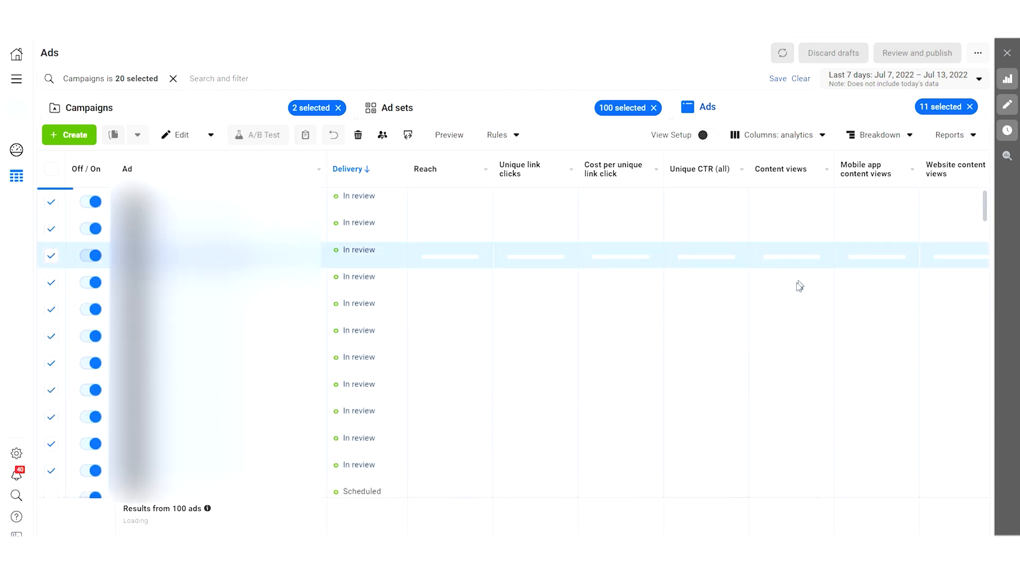
click(782, 54)
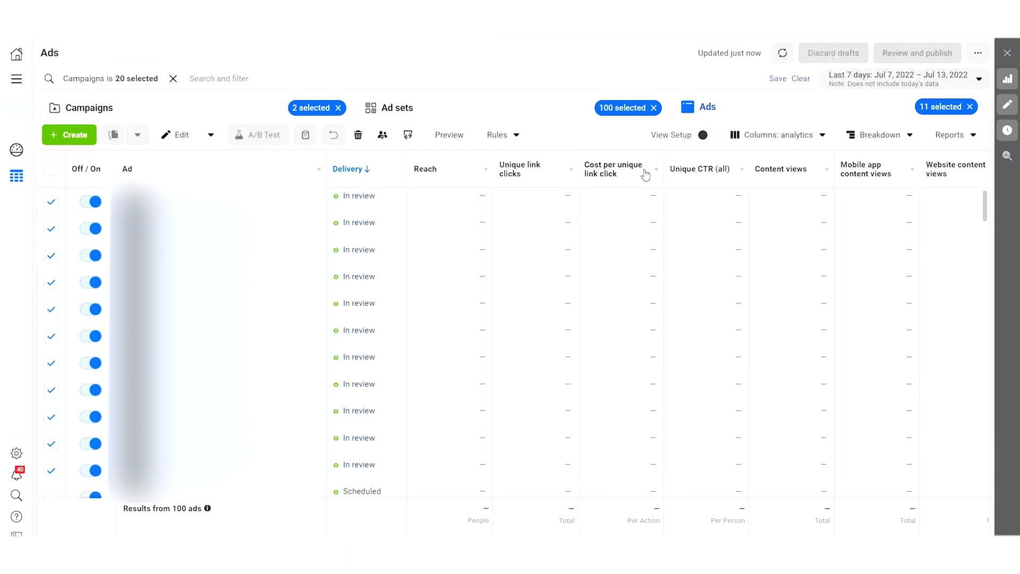
click(783, 55)
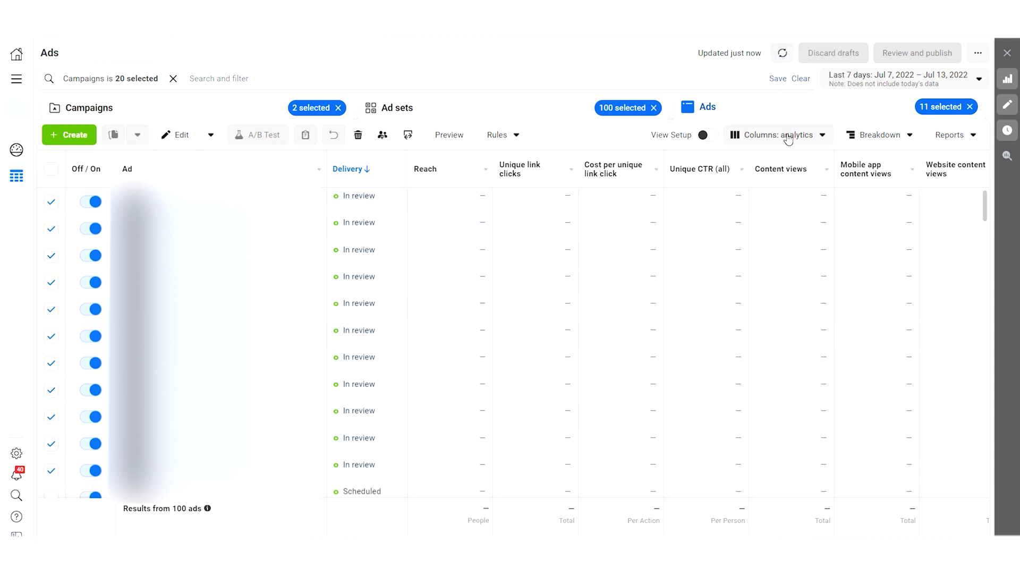
click(783, 54)
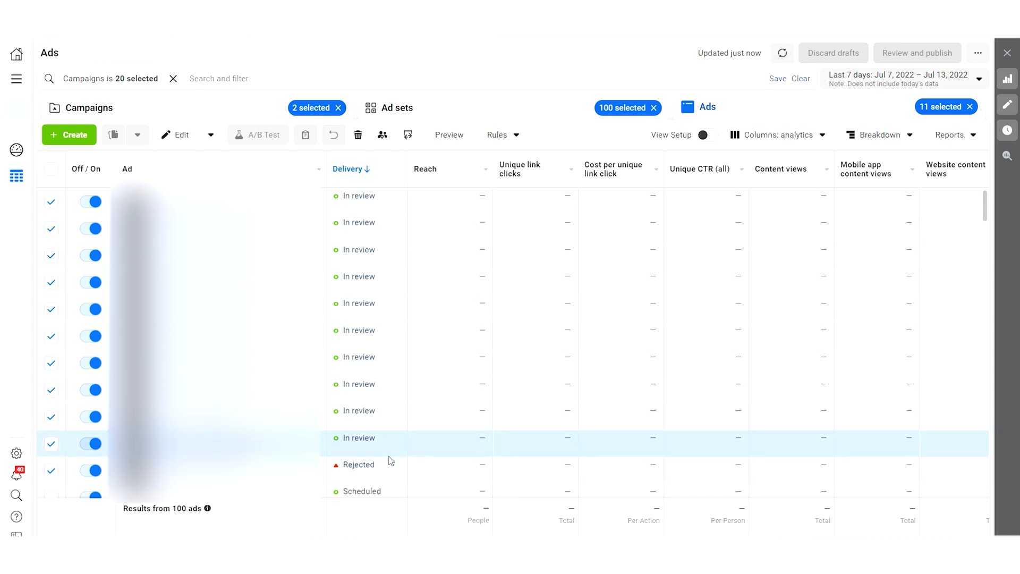
click(783, 54)
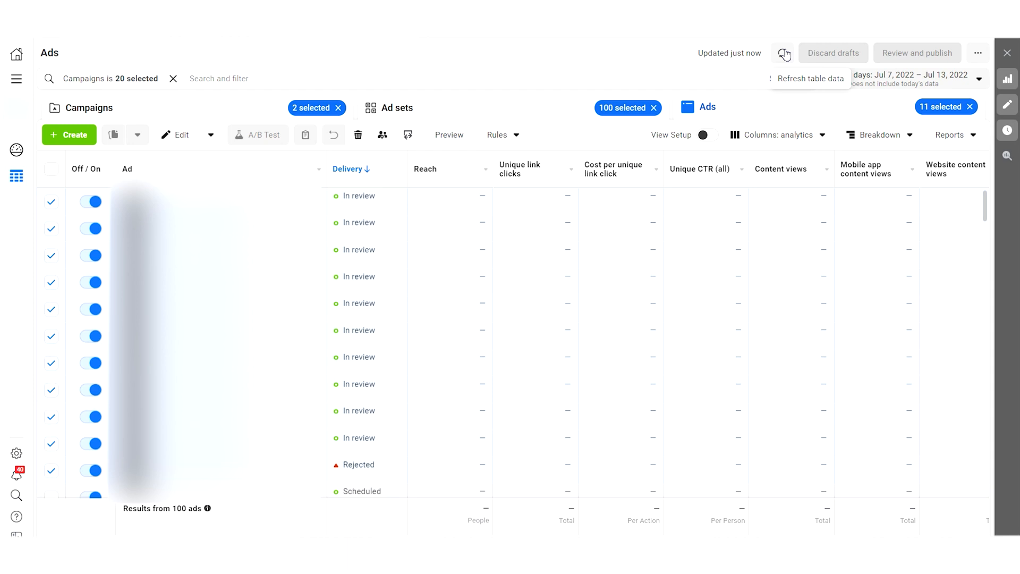
click(784, 53)
click(785, 53)
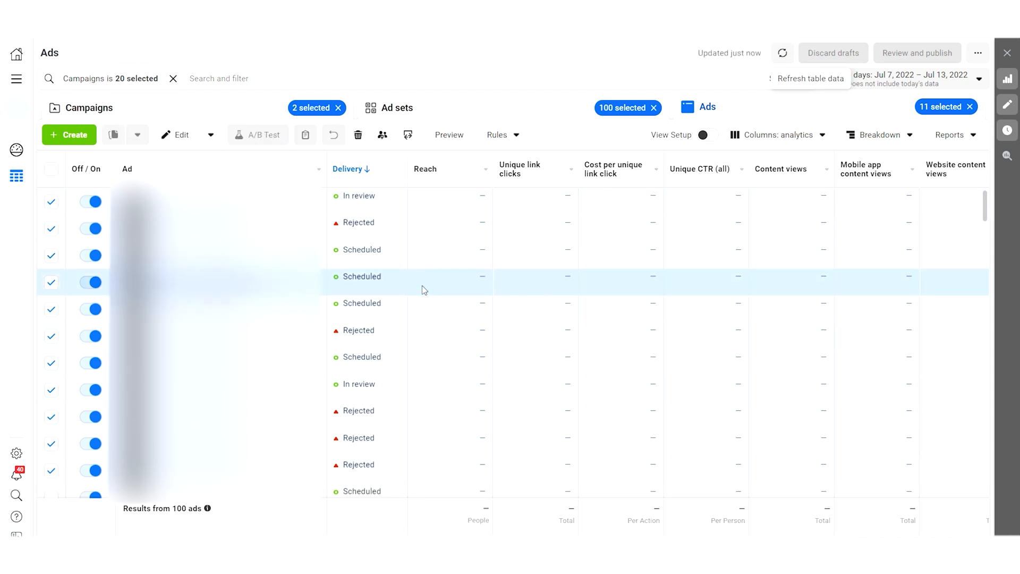
drag(349, 307, 365, 250)
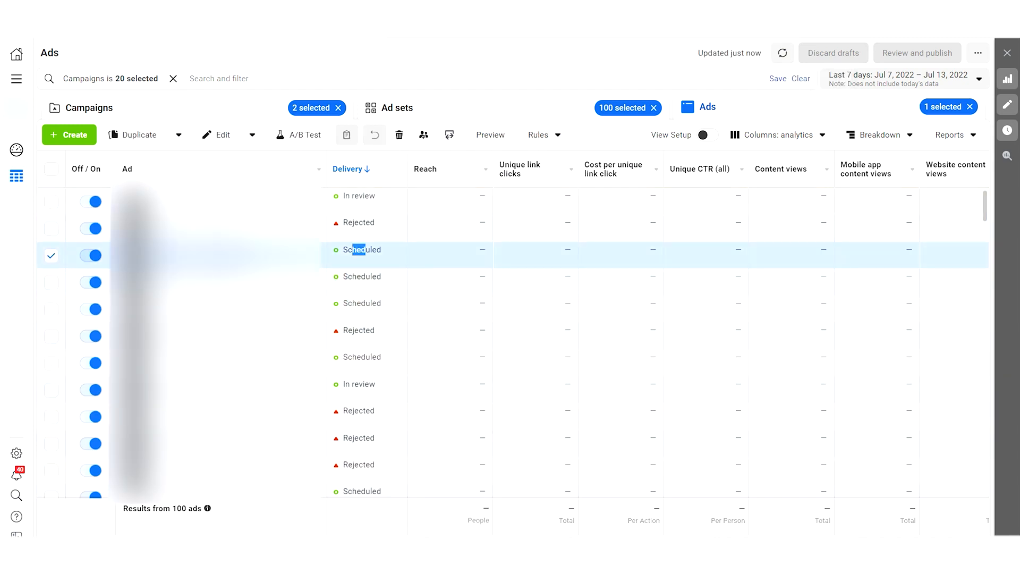
mouse_move(359, 223)
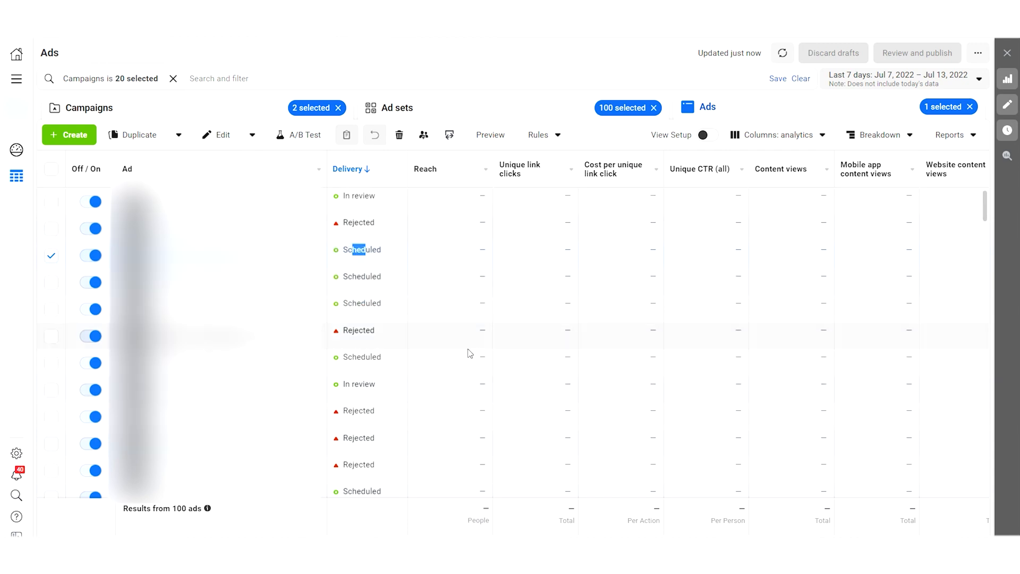